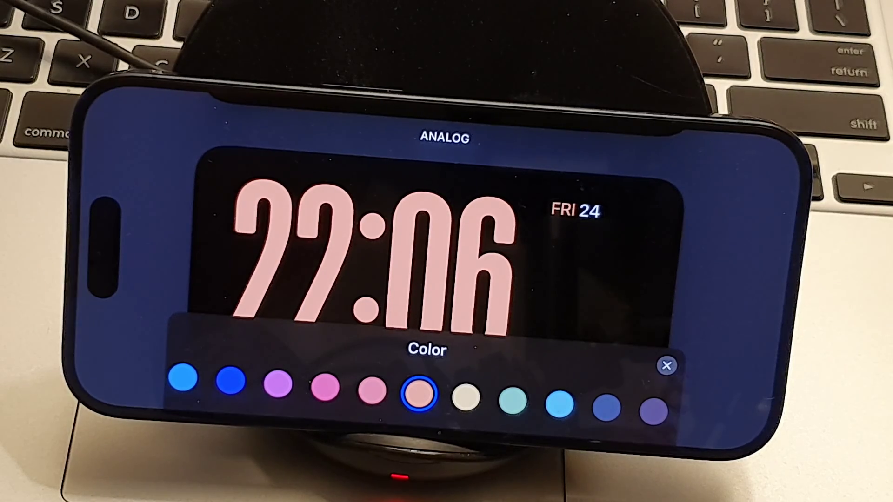
# - Save the pink digital clock and swipe over to the analog clock and weather page
pyautogui.click(666, 365)
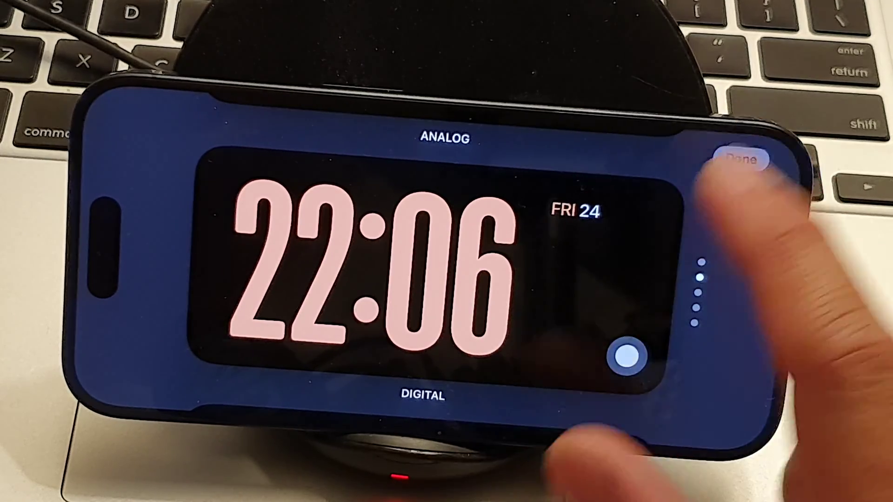
pyautogui.click(740, 159)
pyautogui.moveTo(428, 329); pyautogui.dragTo(758, 378)
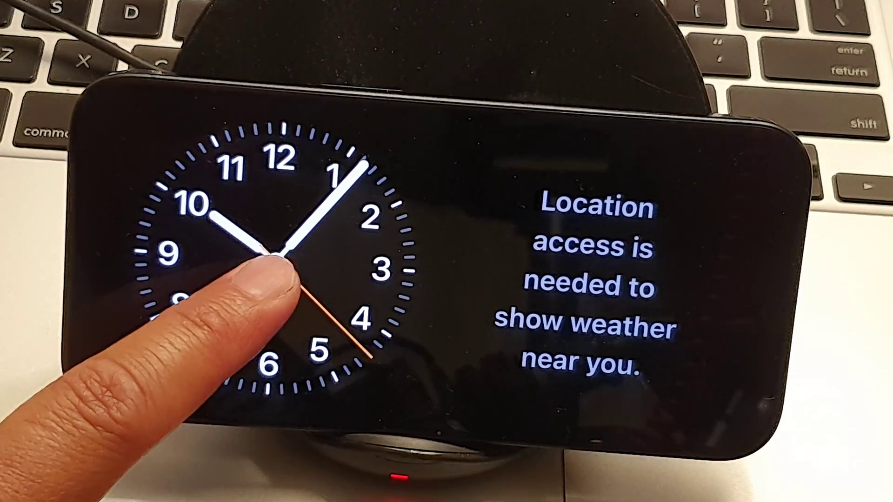
# - Swap the clock widget for the square analog clock face and confirm with Done
pyautogui.click(279, 259)
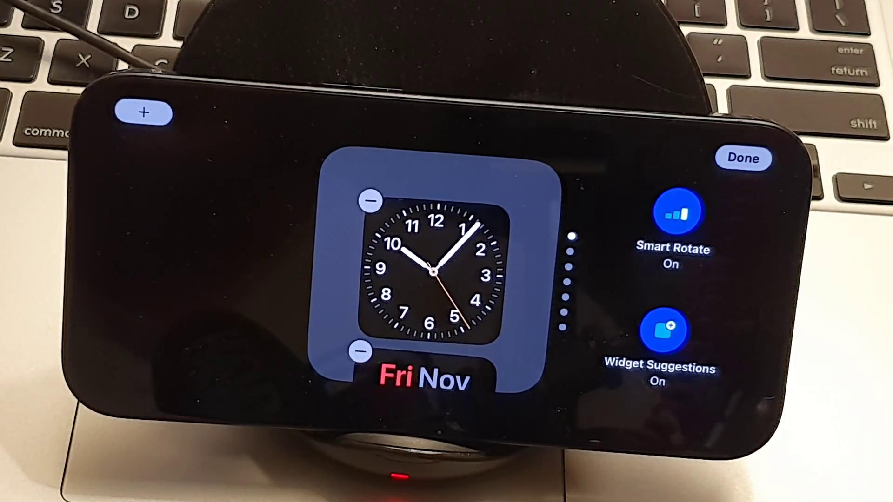
pyautogui.moveTo(502, 259)
pyautogui.mouseDown()
pyautogui.moveTo(509, 219)
pyautogui.moveTo(538, 189)
pyautogui.mouseUp()
pyautogui.moveTo(538, 251)
pyautogui.mouseDown()
pyautogui.moveTo(549, 179)
pyautogui.moveTo(488, 273)
pyautogui.moveTo(479, 319)
pyautogui.moveTo(498, 240)
pyautogui.mouseUp()
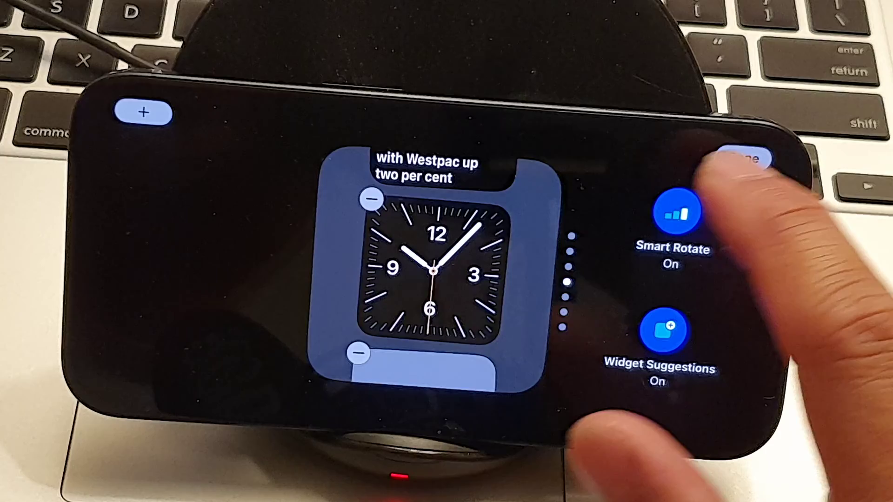
pyautogui.click(743, 158)
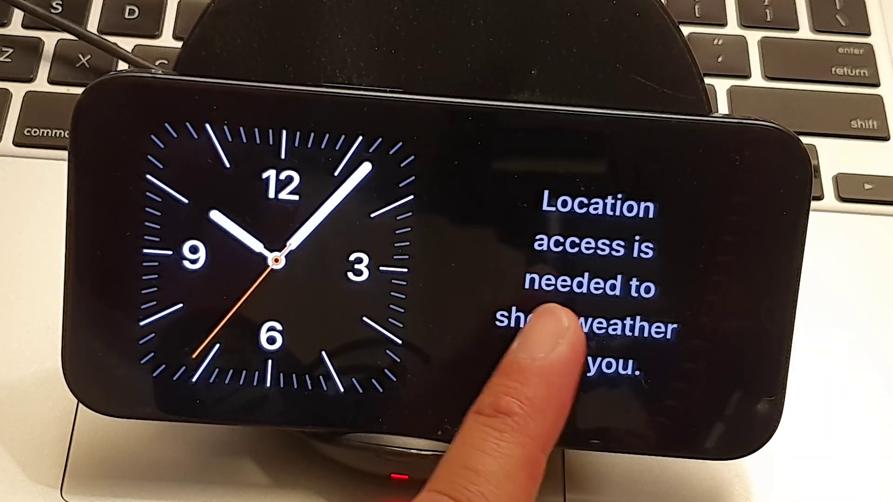
# - Swipe back to the digital clock StandBy page
pyautogui.moveTo(481, 307); pyautogui.dragTo(320, 314)
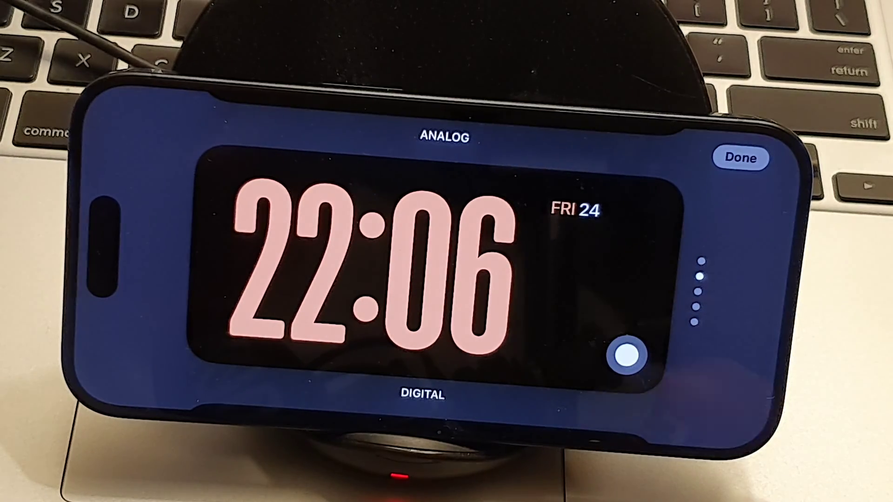
# - Recolour the digital clock digits light purple from the Color palette and save with Done
pyautogui.click(625, 343)
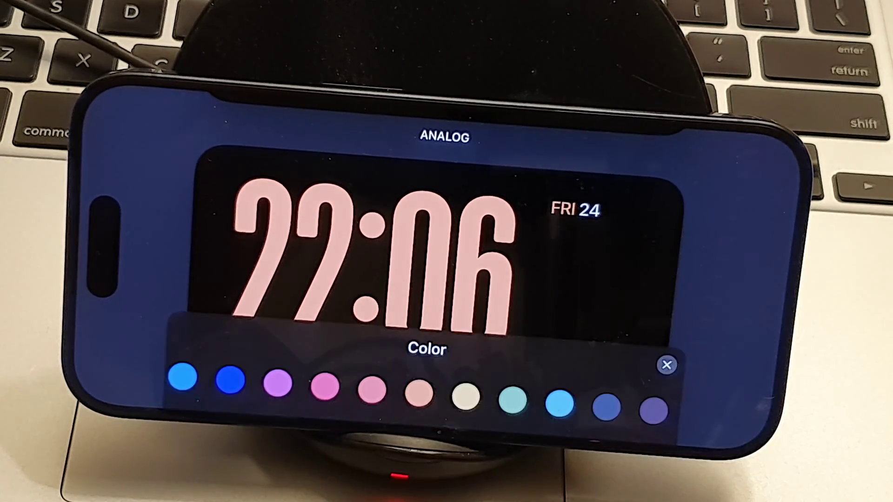
pyautogui.click(277, 383)
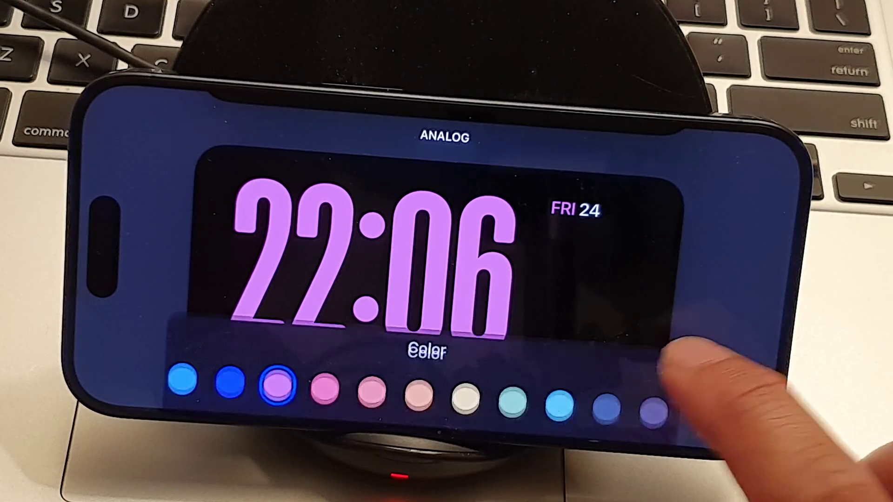
pyautogui.click(687, 335)
pyautogui.click(551, 279)
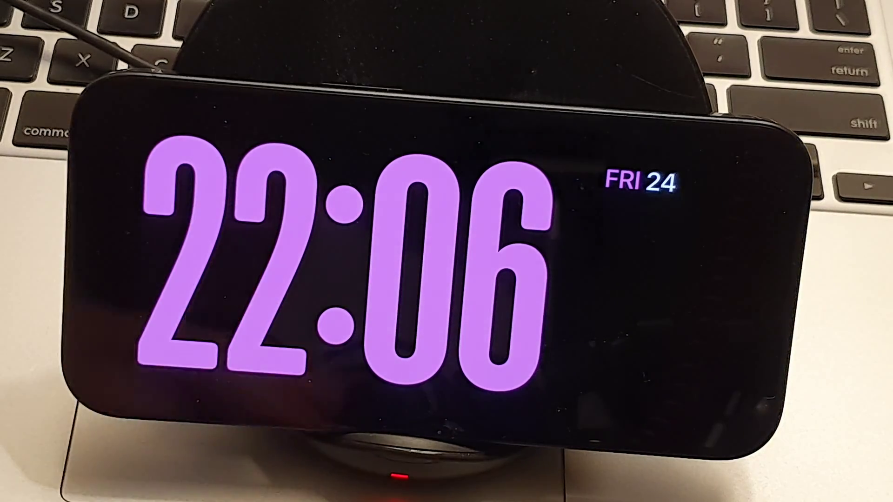
pyautogui.moveTo(239, 293); pyautogui.dragTo(244, 210)
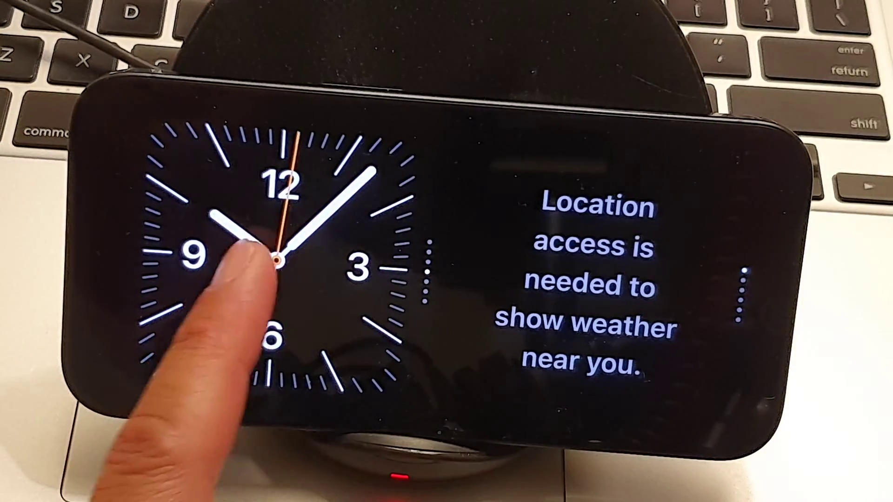
pyautogui.moveTo(409, 309); pyautogui.dragTo(230, 314)
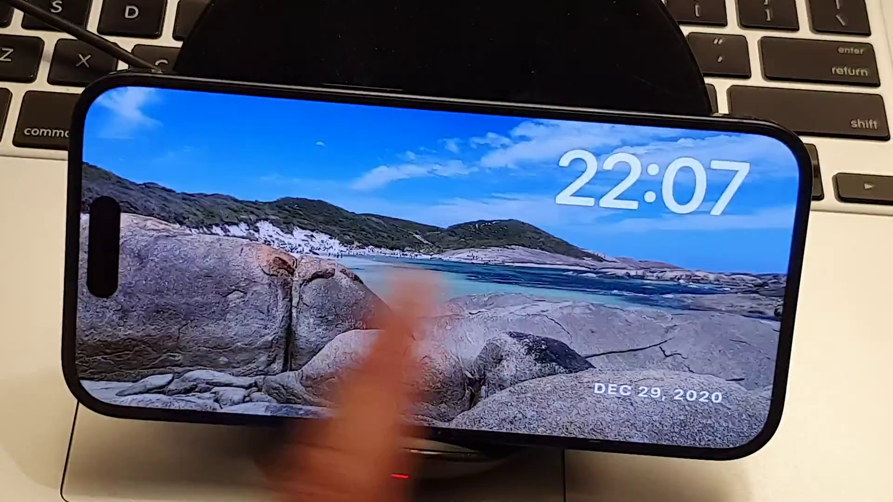
pyautogui.moveTo(408, 300); pyautogui.dragTo(268, 279)
pyautogui.moveTo(239, 240); pyautogui.dragTo(314, 265)
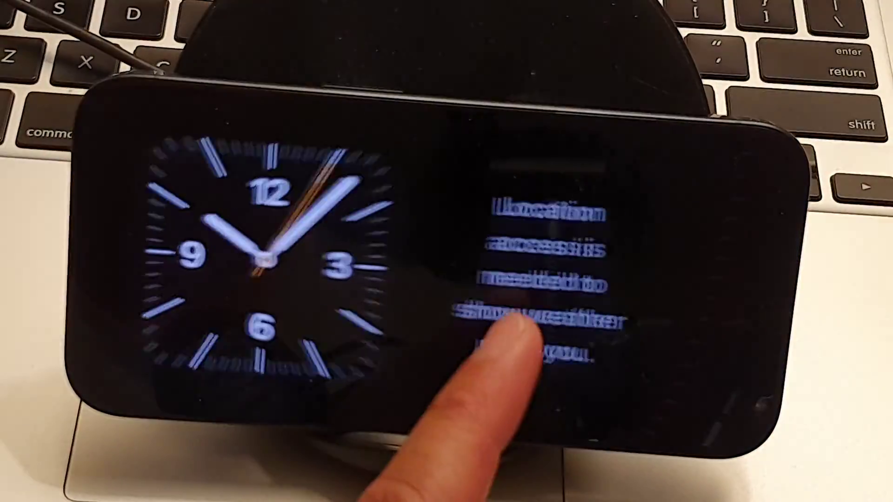
pyautogui.moveTo(518, 329); pyautogui.dragTo(309, 319)
pyautogui.moveTo(378, 359); pyautogui.dragTo(502, 350)
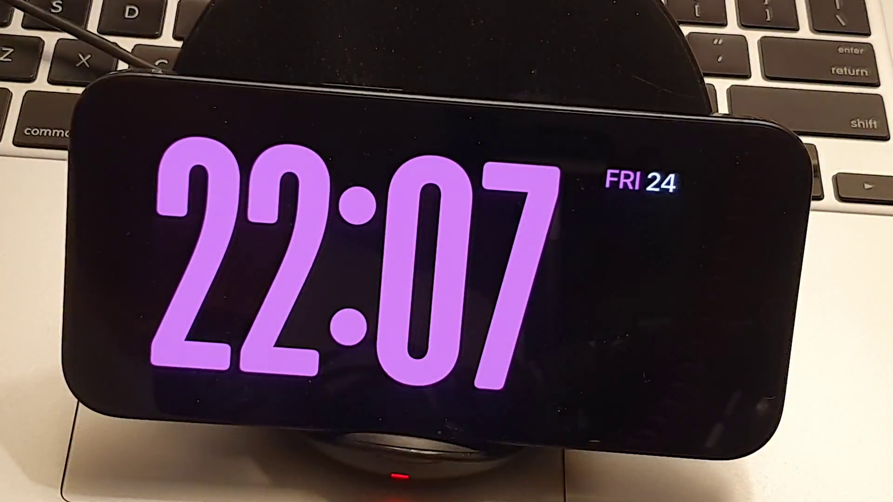